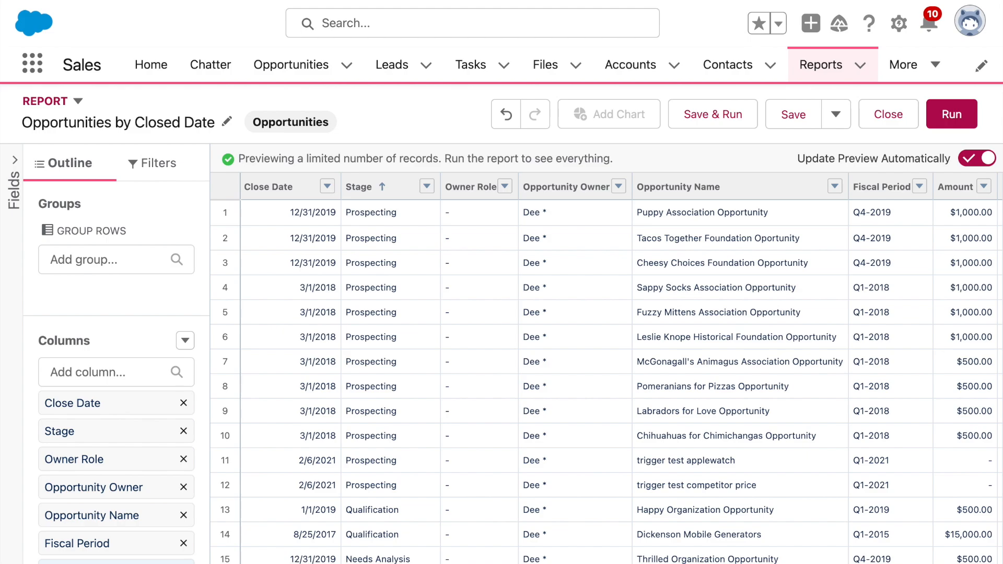
Step: Add a Closed equals True filter so only Closed Won opportunities are listed
{"action": "left_click", "coordinate": [166, 165]}
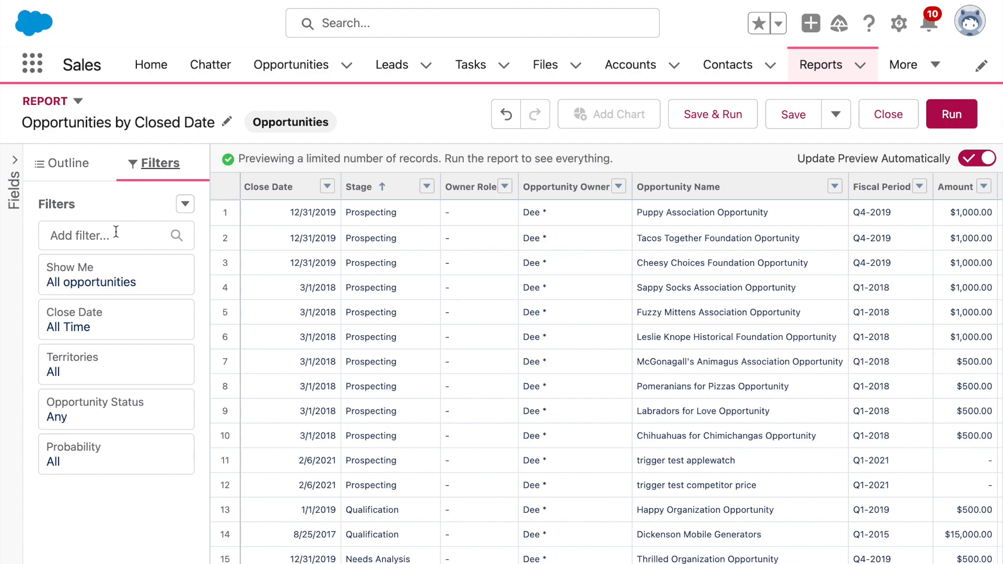
{"action": "left_click", "coordinate": [116, 232]}
{"action": "type", "text": "sta"}
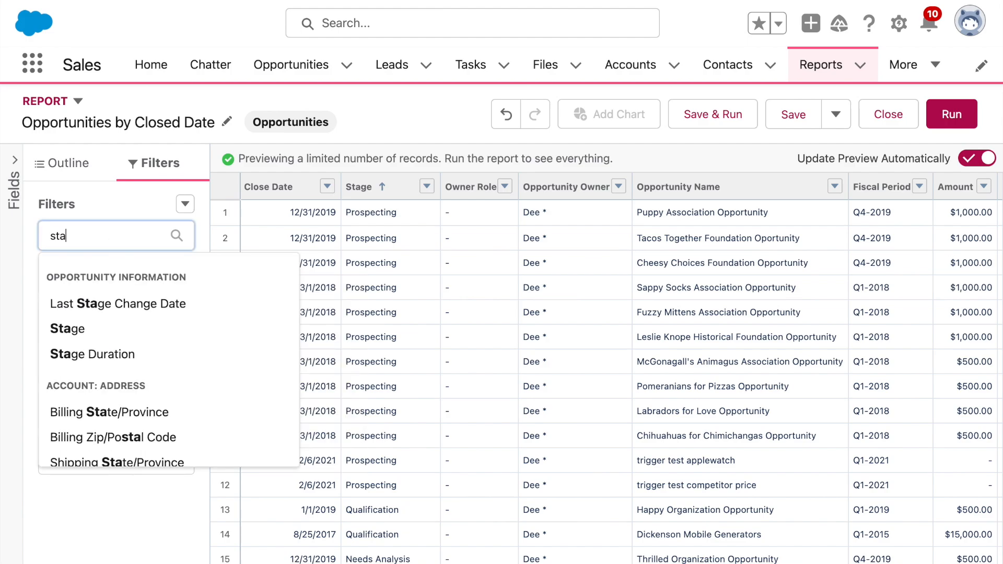
{"action": "key", "text": "BackSpace"}
{"action": "key", "text": "BackSpace"}
{"action": "key", "text": "BackSpace"}
{"action": "type", "text": "closed"}
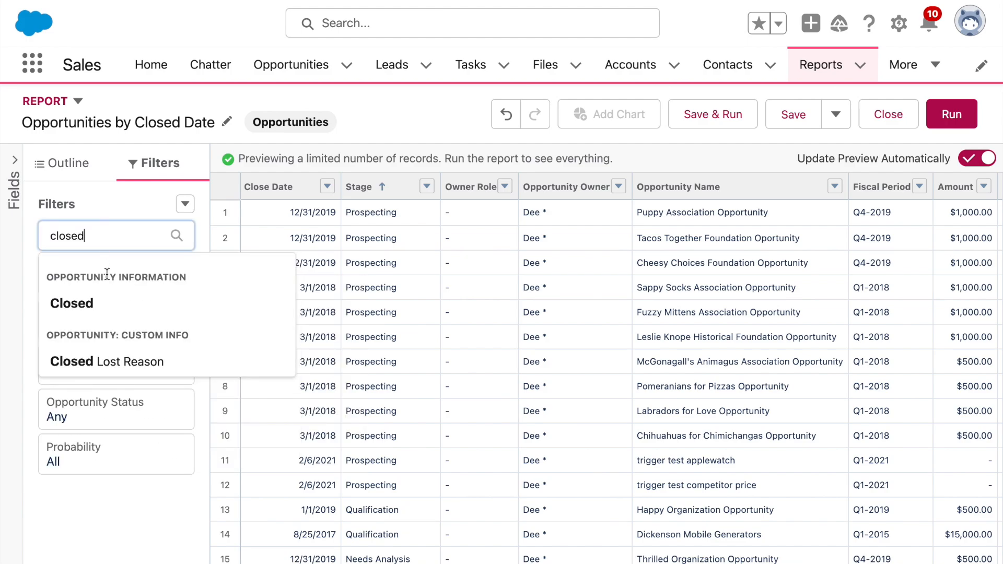
{"action": "left_click", "coordinate": [94, 313]}
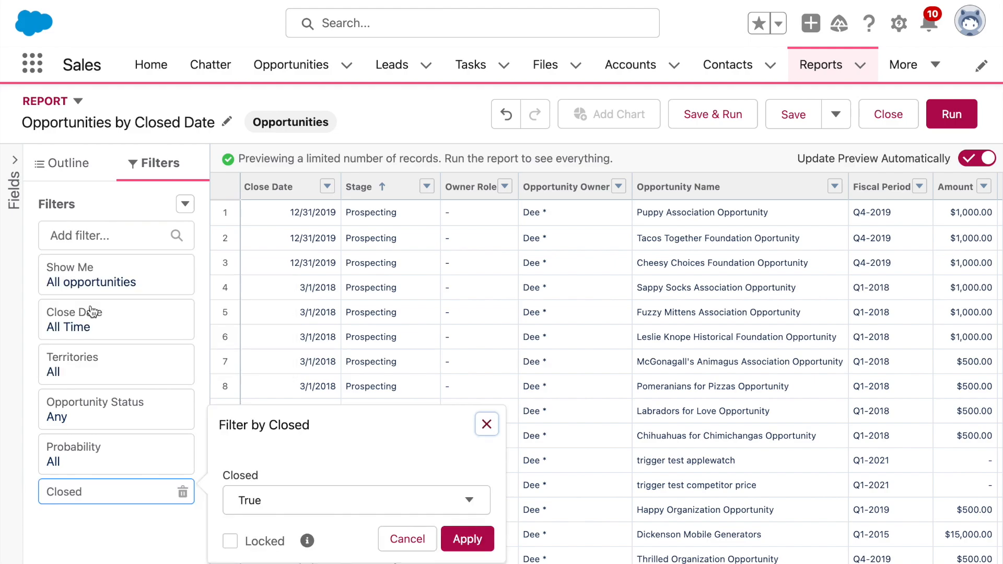
{"action": "left_click", "coordinate": [474, 539]}
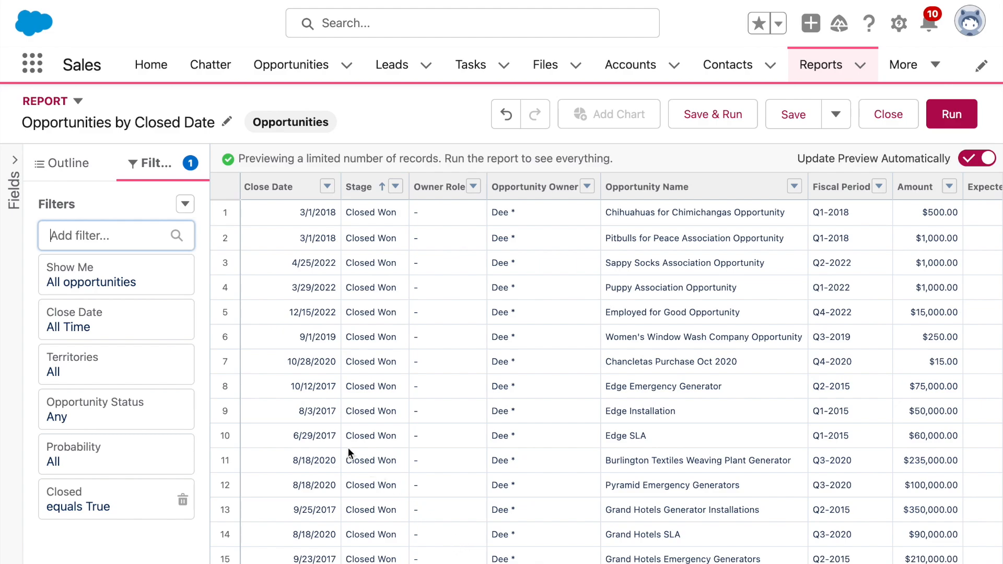
Step: Drag Close Date into Group Rows so each date gets its own subtotal
{"action": "left_click", "coordinate": [81, 175]}
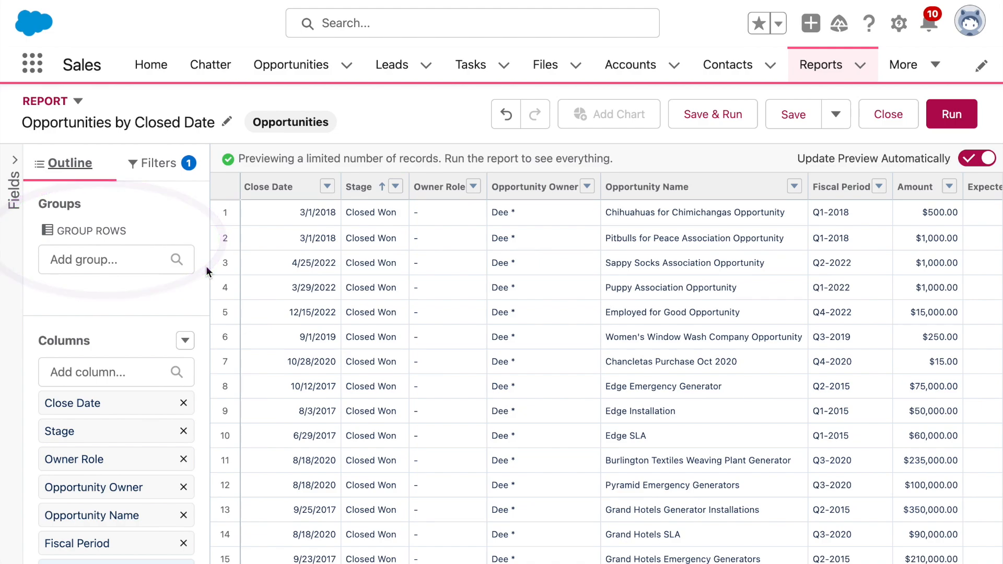
{"action": "left_click_drag", "start_coordinate": [148, 409], "coordinate": [109, 296]}
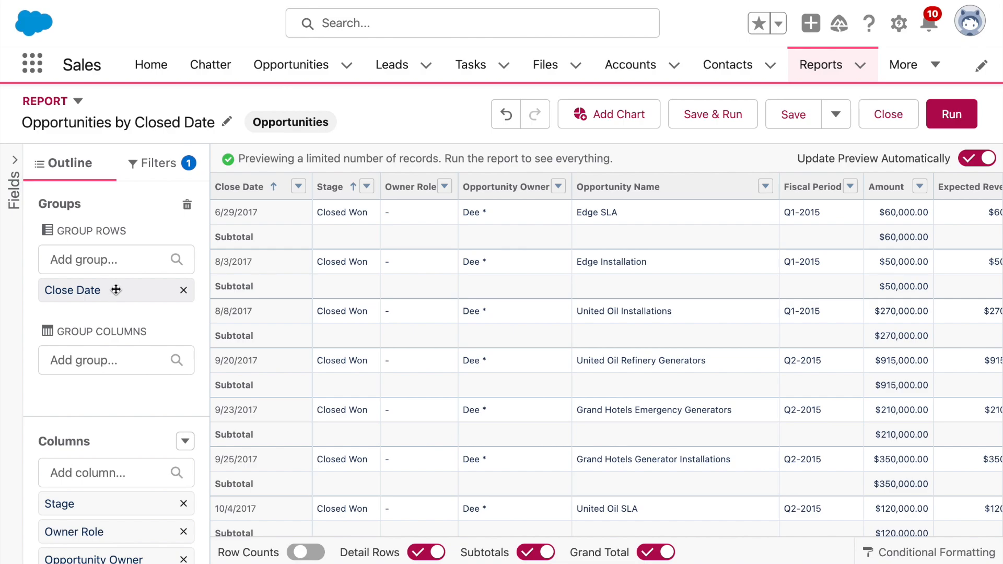
Step: Group Close Date by Calendar Year, giving CY2017, CY2018 and CY2019 groups
{"action": "left_click", "coordinate": [298, 187]}
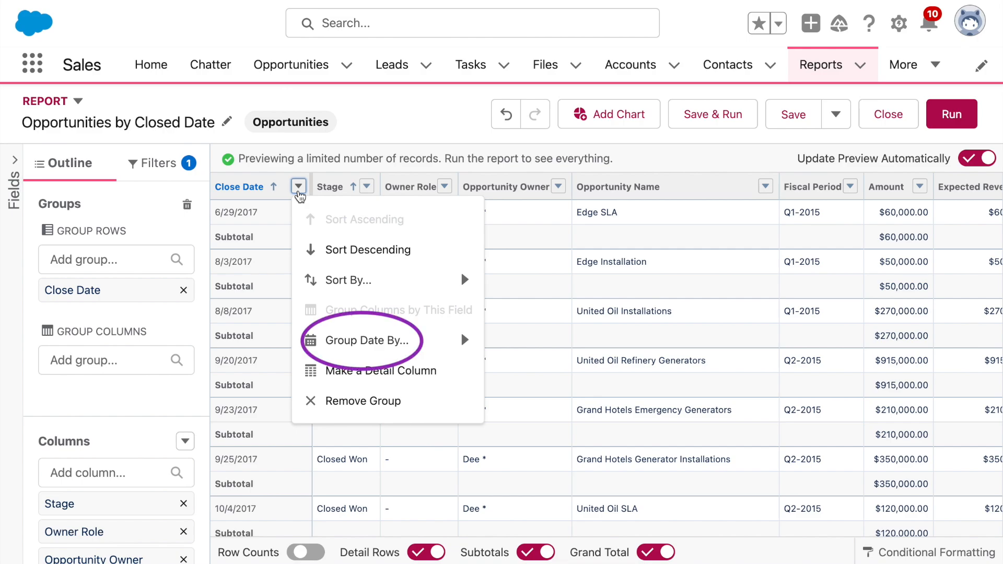
{"action": "mouse_move", "coordinate": [412, 342]}
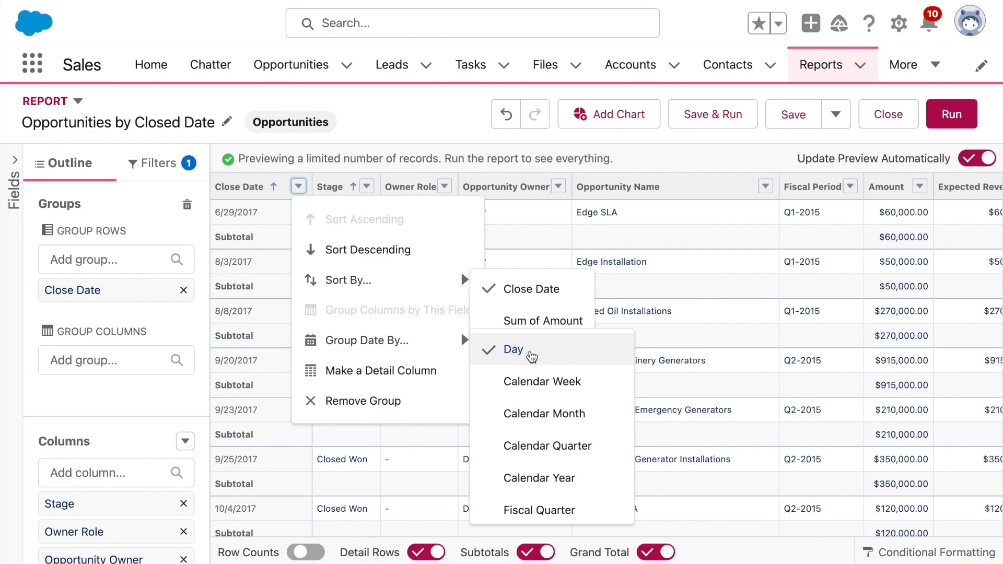
{"action": "scroll", "coordinate": [611, 375], "scroll_direction": "down", "scroll_amount": 2}
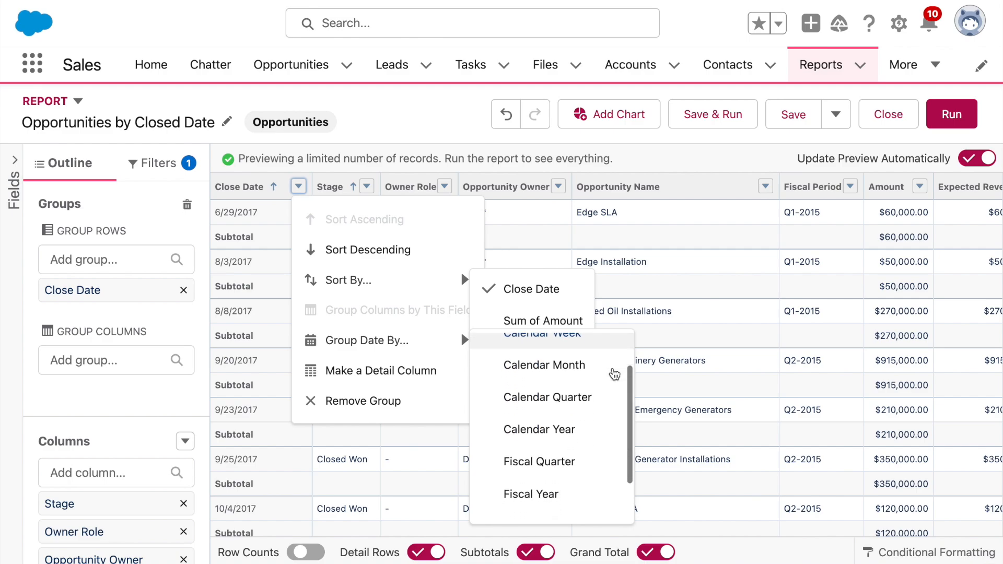
{"action": "scroll", "coordinate": [614, 374], "scroll_direction": "down", "scroll_amount": 1}
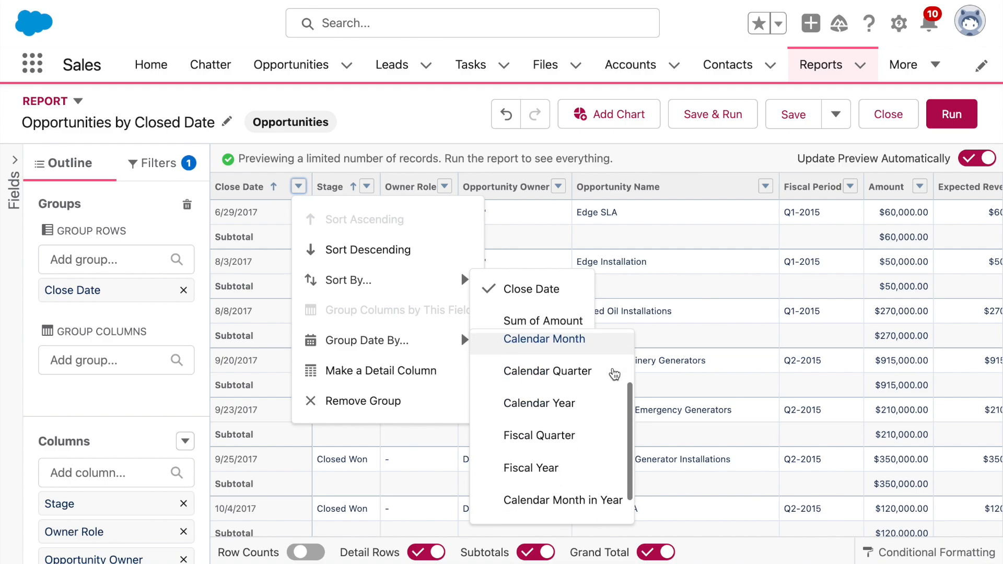
{"action": "scroll", "coordinate": [614, 374], "scroll_direction": "down", "scroll_amount": 1}
{"action": "scroll", "coordinate": [614, 374], "scroll_direction": "up", "scroll_amount": 4}
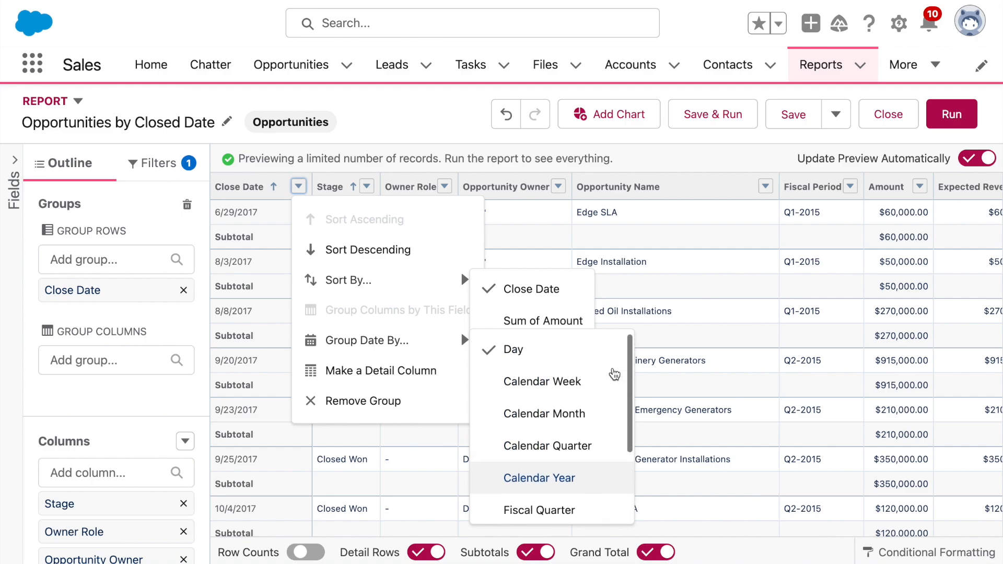
{"action": "scroll", "coordinate": [615, 374], "scroll_direction": "down", "scroll_amount": 2}
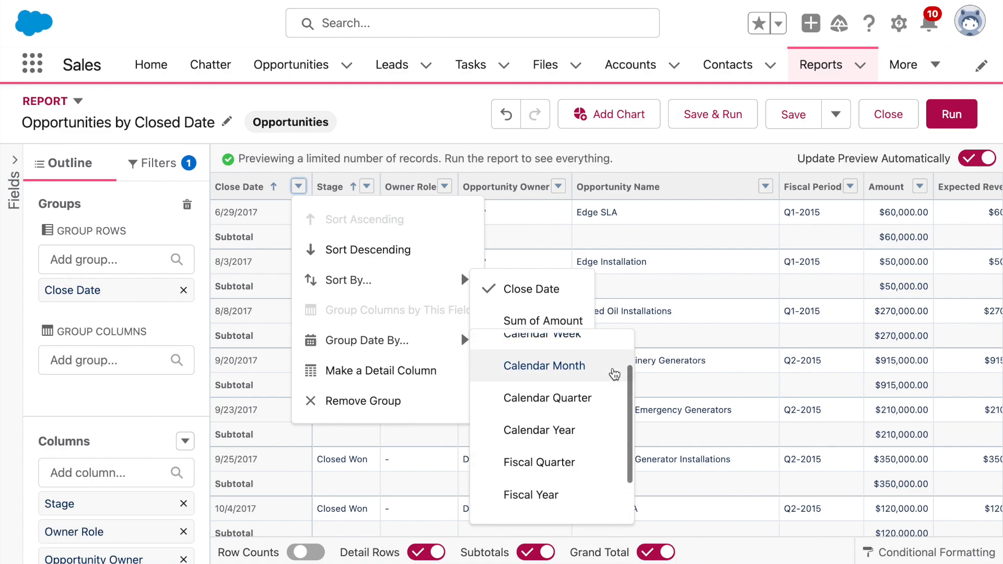
{"action": "scroll", "coordinate": [614, 374], "scroll_direction": "down", "scroll_amount": 1}
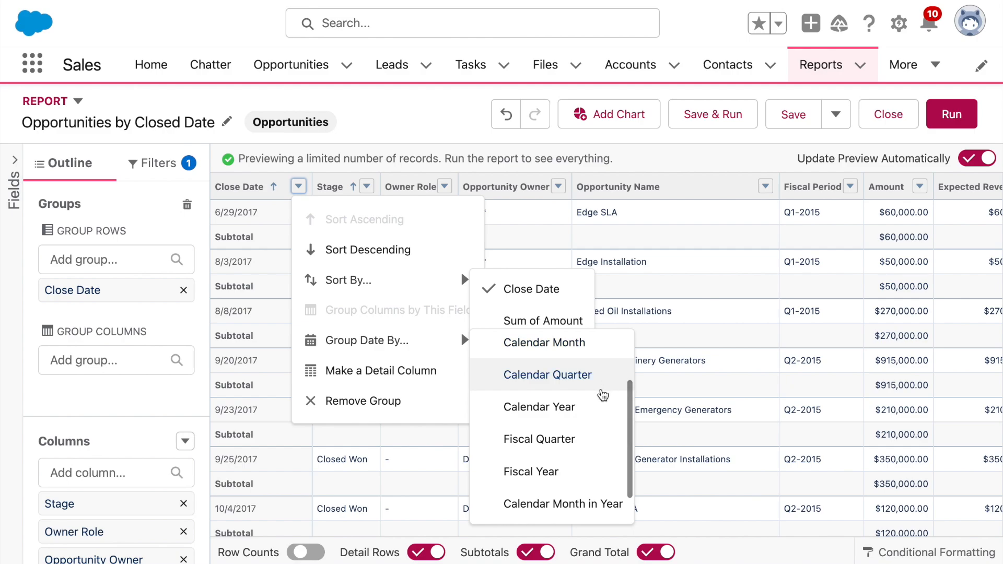
{"action": "left_click", "coordinate": [600, 411]}
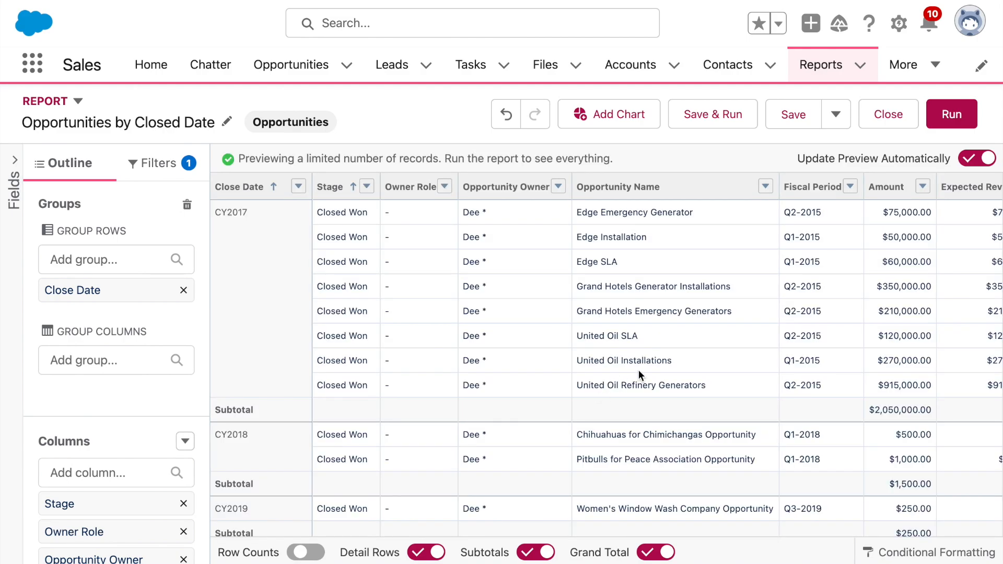
Step: Save and run the report, then turn off Detail Rows in the run view
{"action": "left_click", "coordinate": [723, 114]}
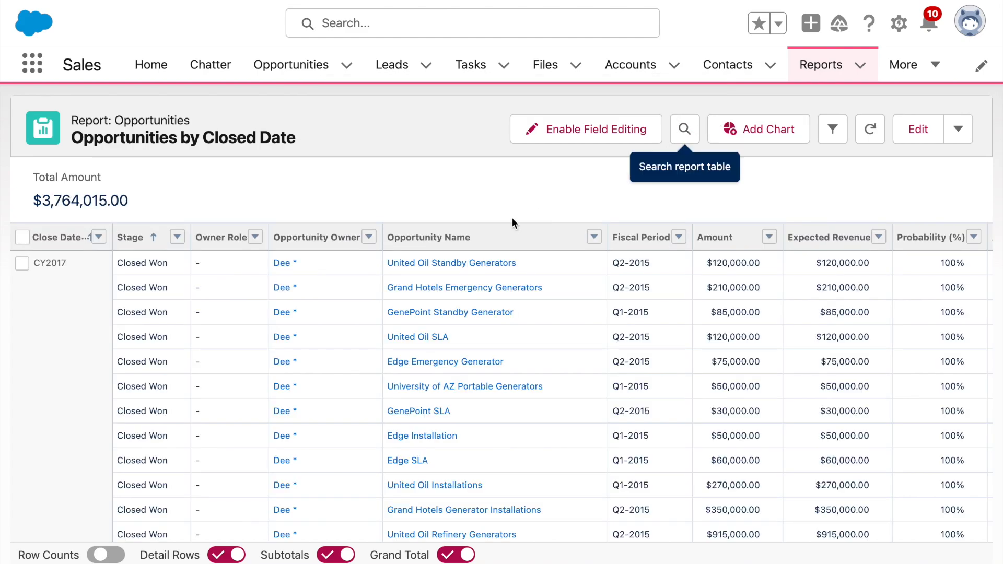
{"action": "scroll", "coordinate": [343, 290], "scroll_direction": "down", "scroll_amount": 2}
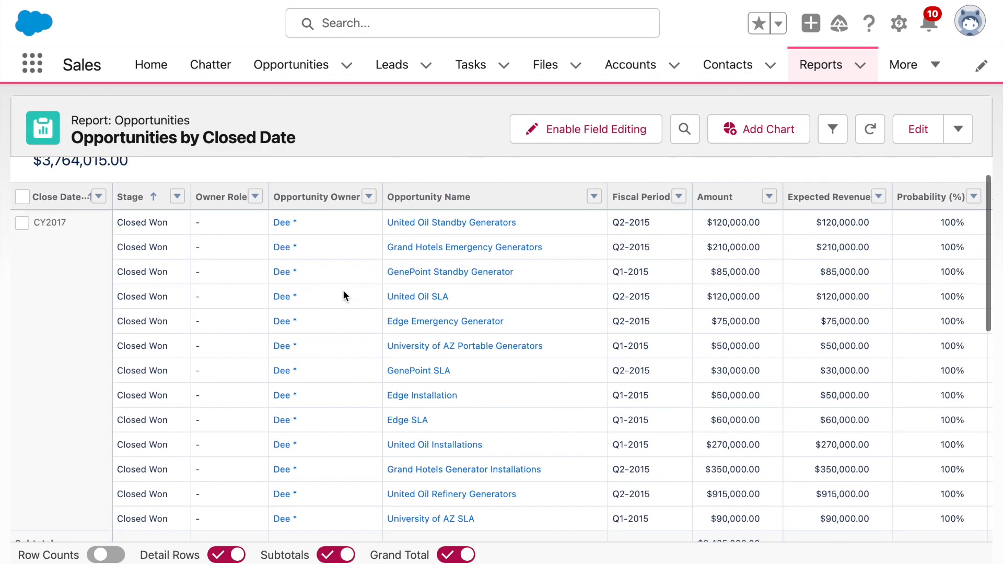
{"action": "scroll", "coordinate": [343, 290], "scroll_direction": "up", "scroll_amount": 2}
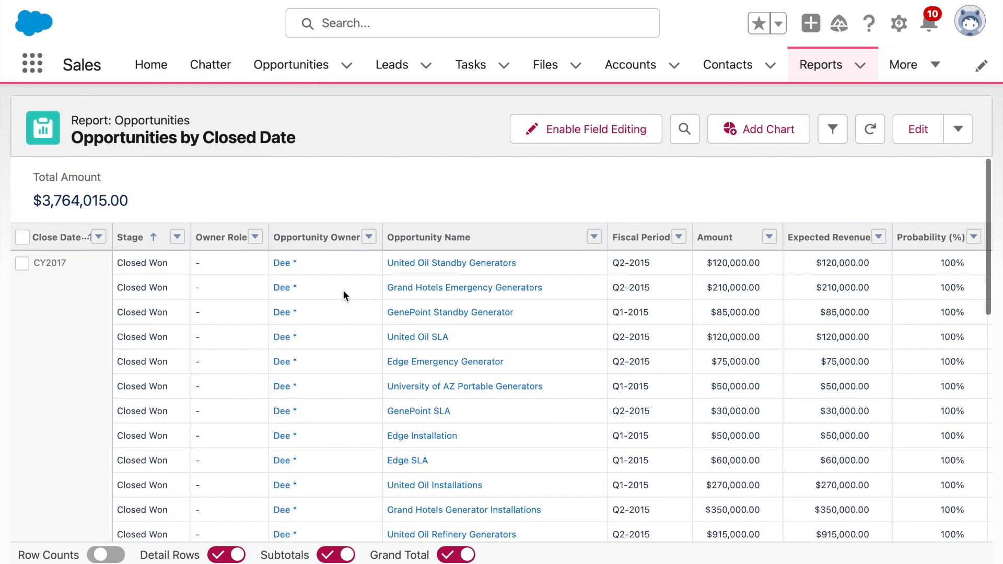
{"action": "left_click", "coordinate": [229, 554]}
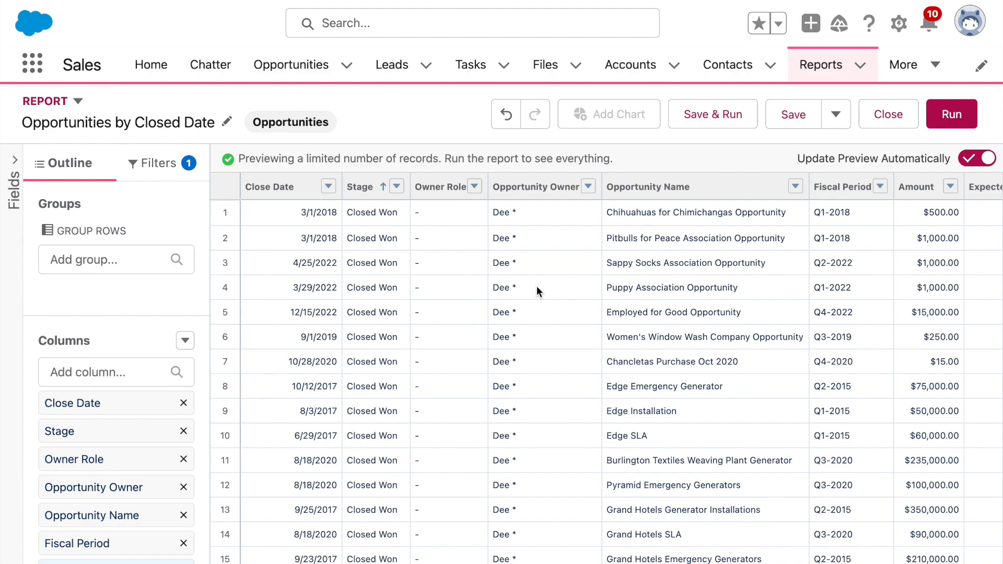
Step: Group the report rows by Lead Source
{"action": "left_click", "coordinate": [79, 266]}
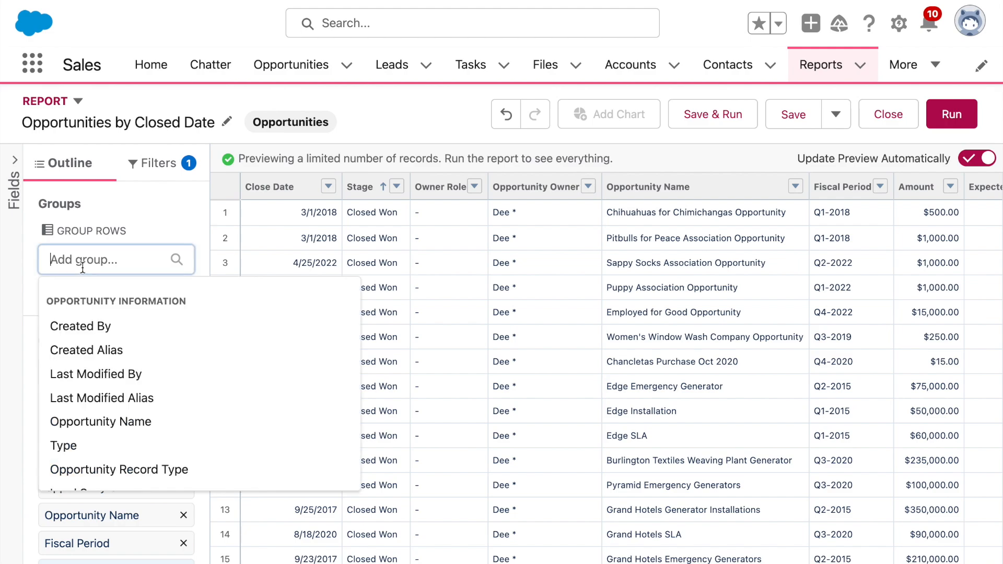
{"action": "type", "text": "Lead Source"}
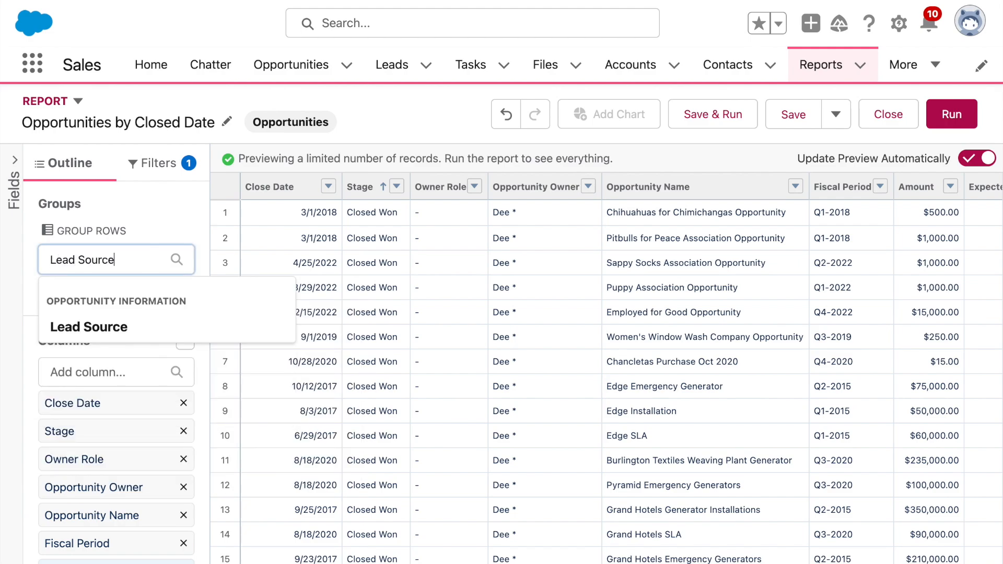
{"action": "left_click", "coordinate": [103, 329]}
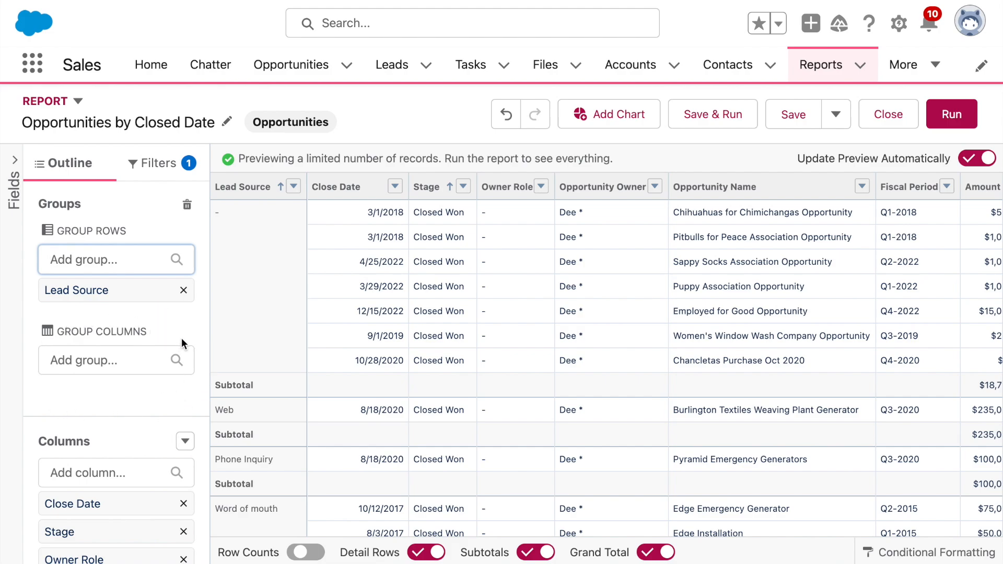
Step: Group columns by Close Date at calendar-year level, showing CY2017–CY2022
{"action": "left_click_drag", "start_coordinate": [112, 511], "coordinate": [104, 392]}
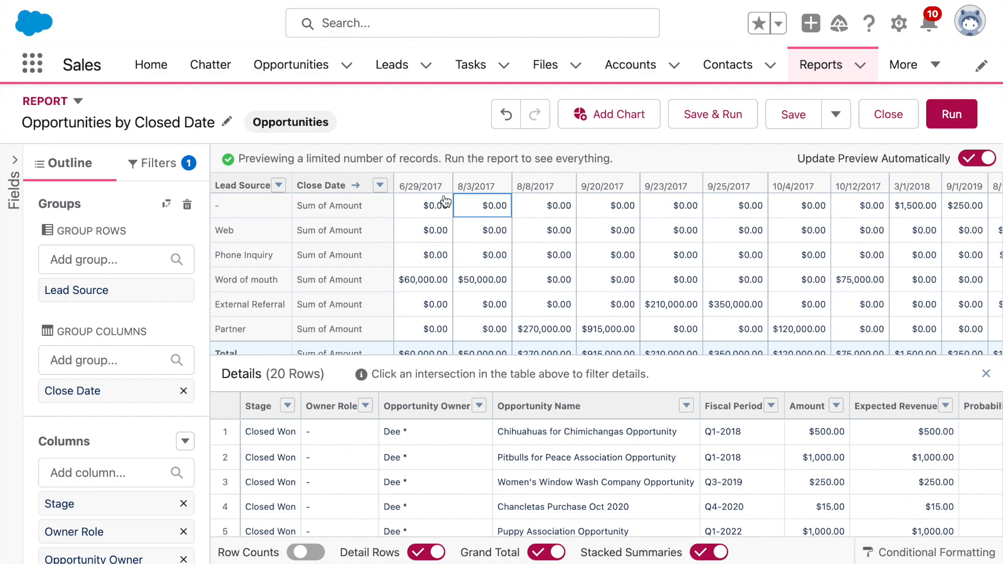
{"action": "left_click", "coordinate": [380, 185]}
{"action": "mouse_move", "coordinate": [488, 310]}
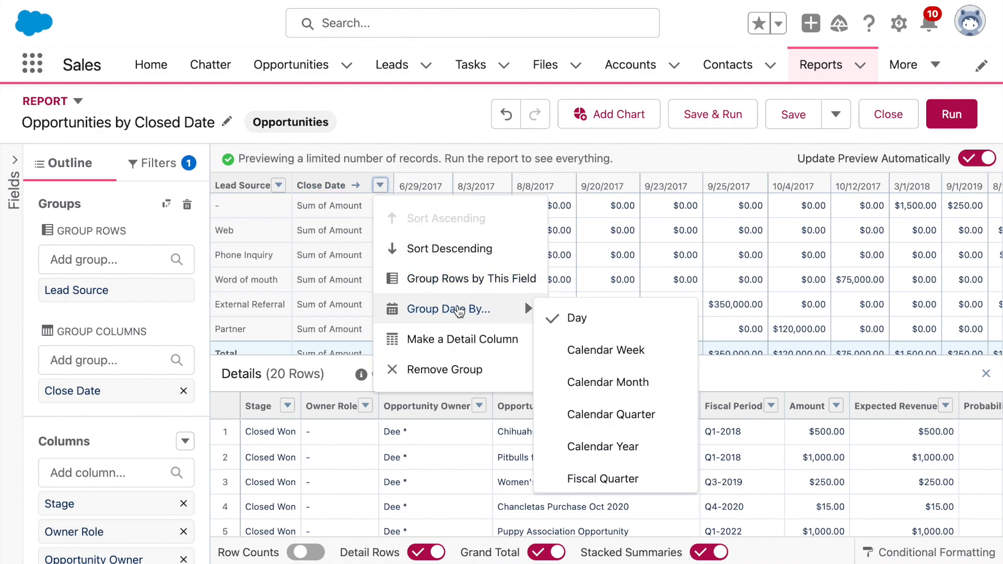
{"action": "left_click", "coordinate": [599, 447]}
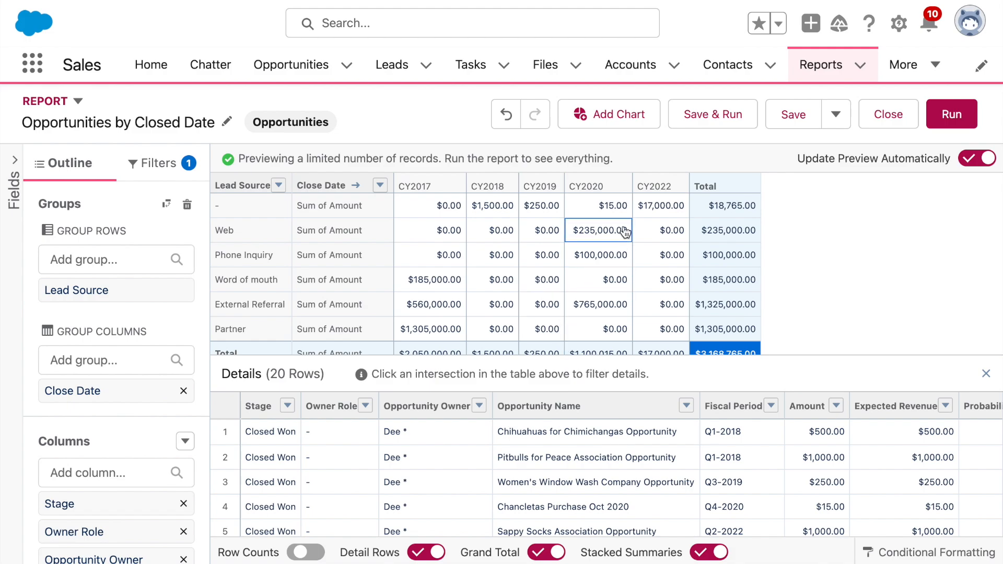
Step: Save and run the report, then reopen it in the builder
{"action": "left_click", "coordinate": [738, 113]}
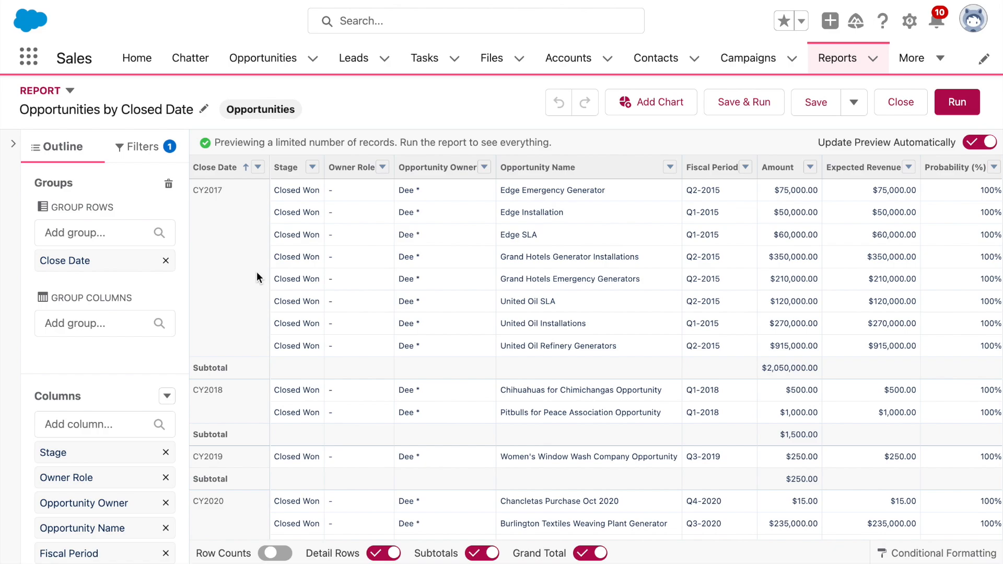
{"action": "left_click", "coordinate": [59, 421]}
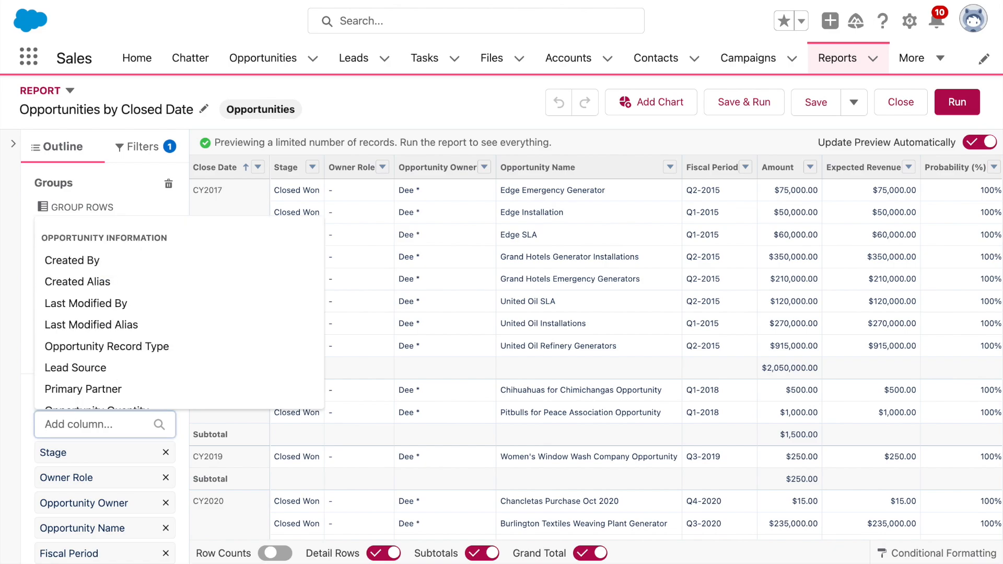
{"action": "type", "text": "close date"}
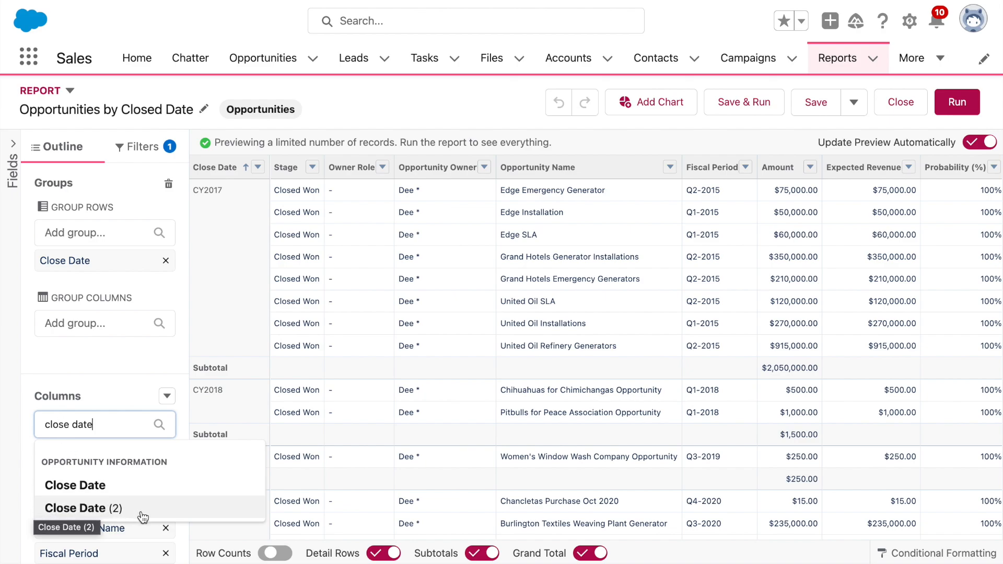
{"action": "left_click", "coordinate": [139, 362]}
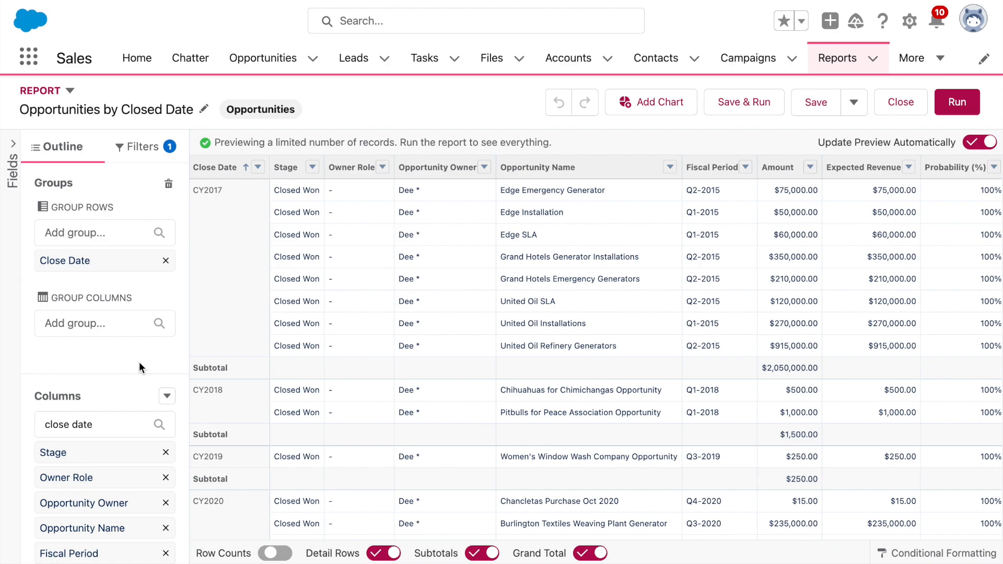
Step: Replace the Close Date row grouping with Created Date grouped by Calendar Year
{"action": "left_click", "coordinate": [166, 261]}
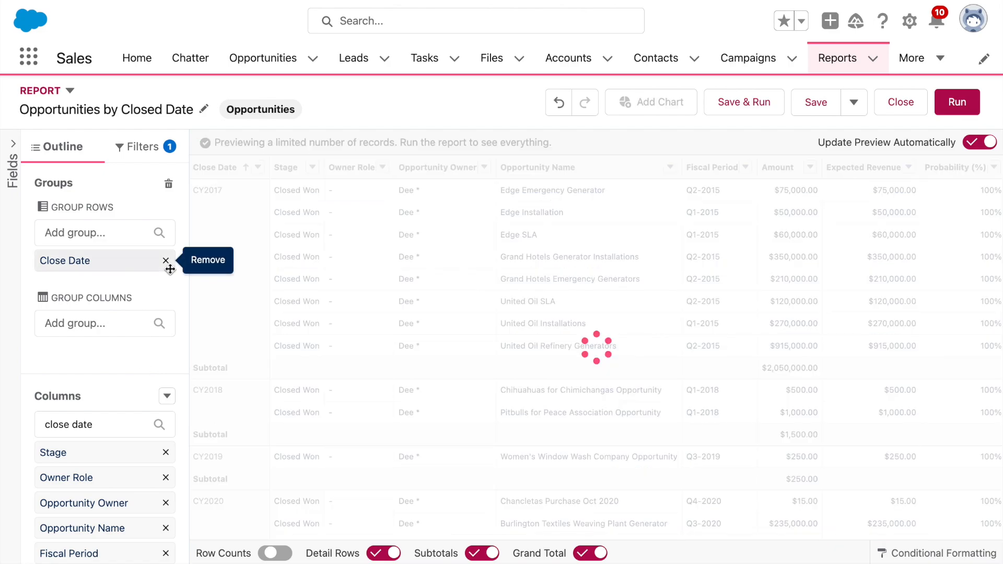
{"action": "left_click", "coordinate": [86, 236]}
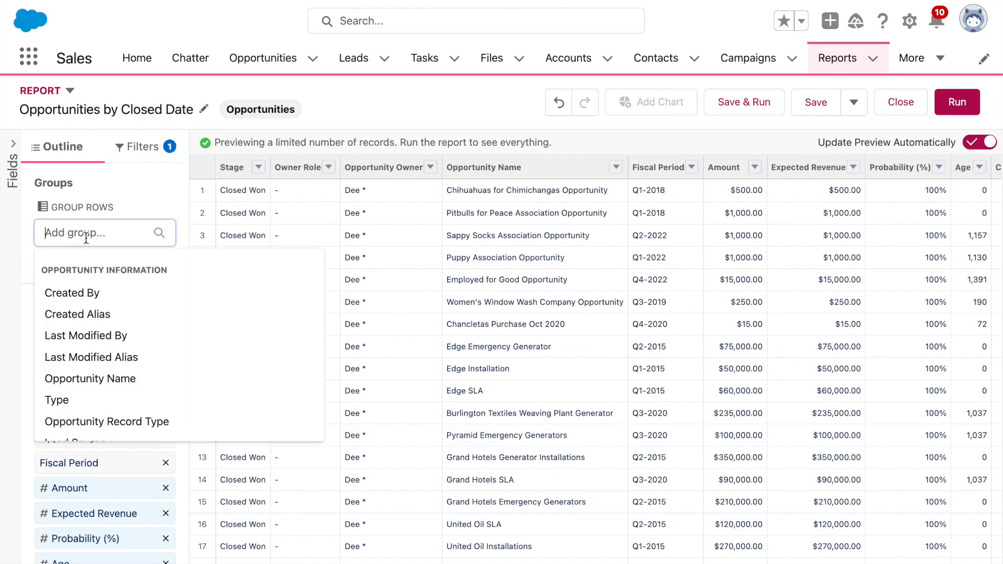
{"action": "type", "text": "created"}
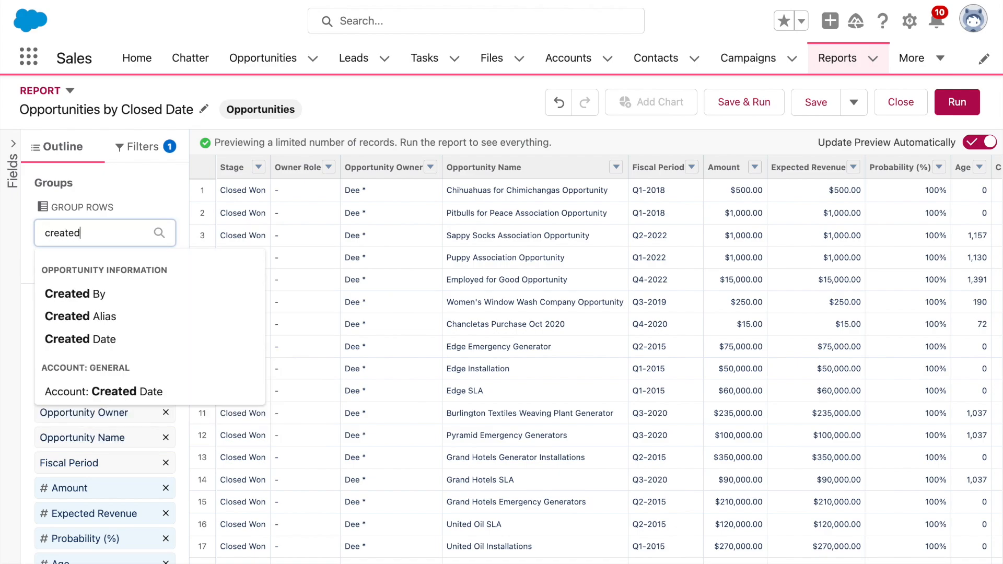
{"action": "left_click", "coordinate": [97, 338]}
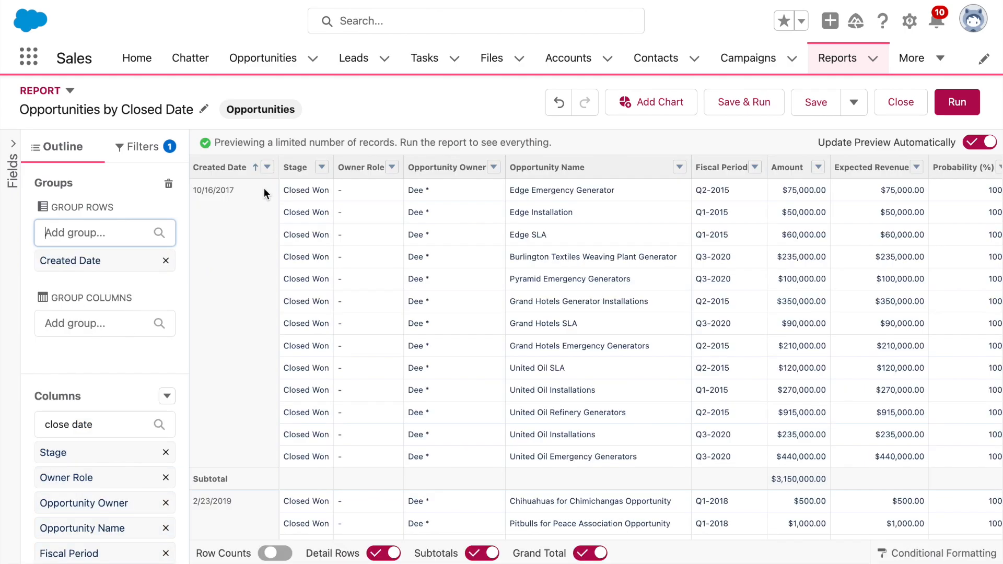
{"action": "left_click", "coordinate": [268, 169]}
{"action": "mouse_move", "coordinate": [352, 303]}
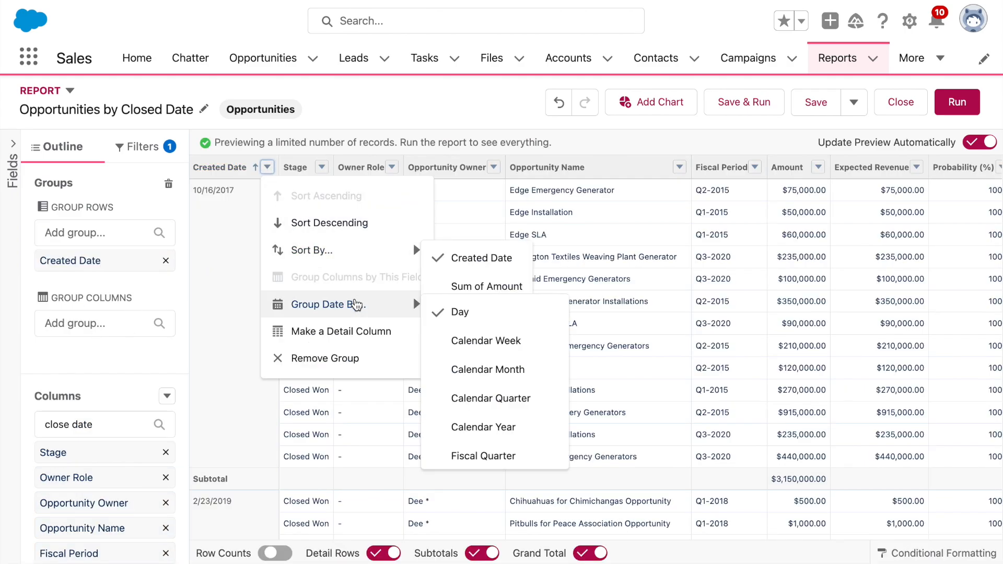
{"action": "left_click", "coordinate": [516, 424]}
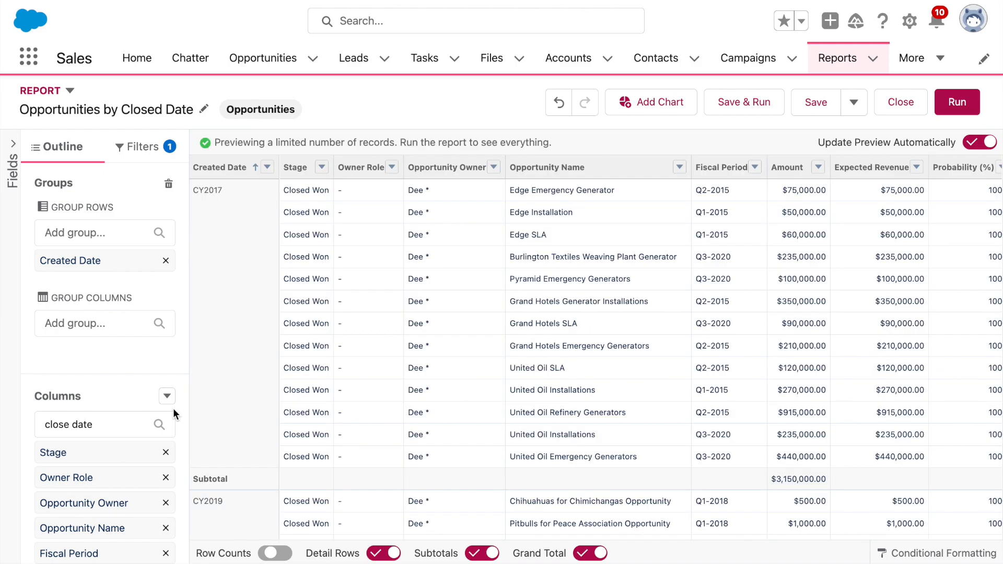
{"action": "triple_click", "coordinate": [107, 422]}
{"action": "key", "text": "BackSpace"}
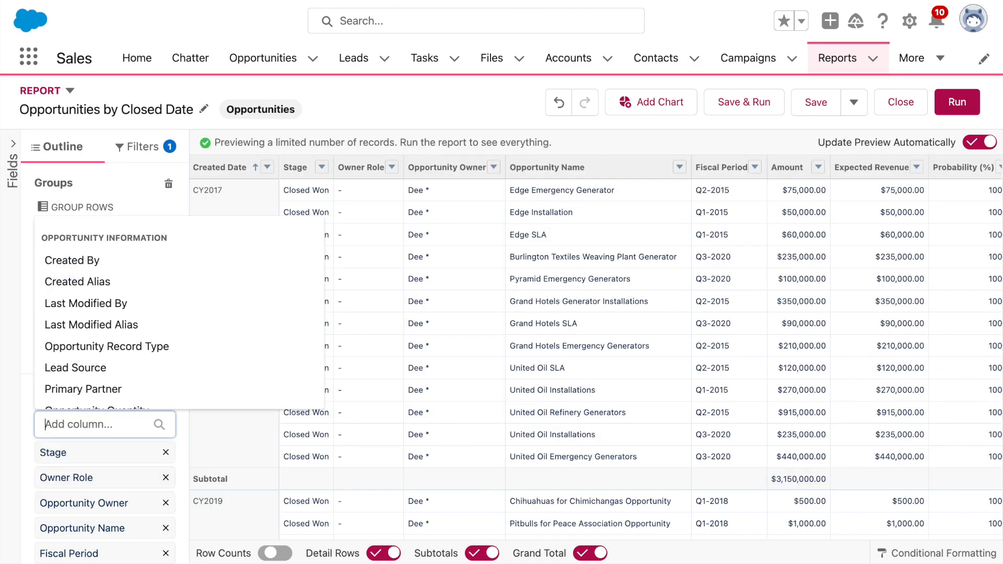
{"action": "type", "text": "created date"}
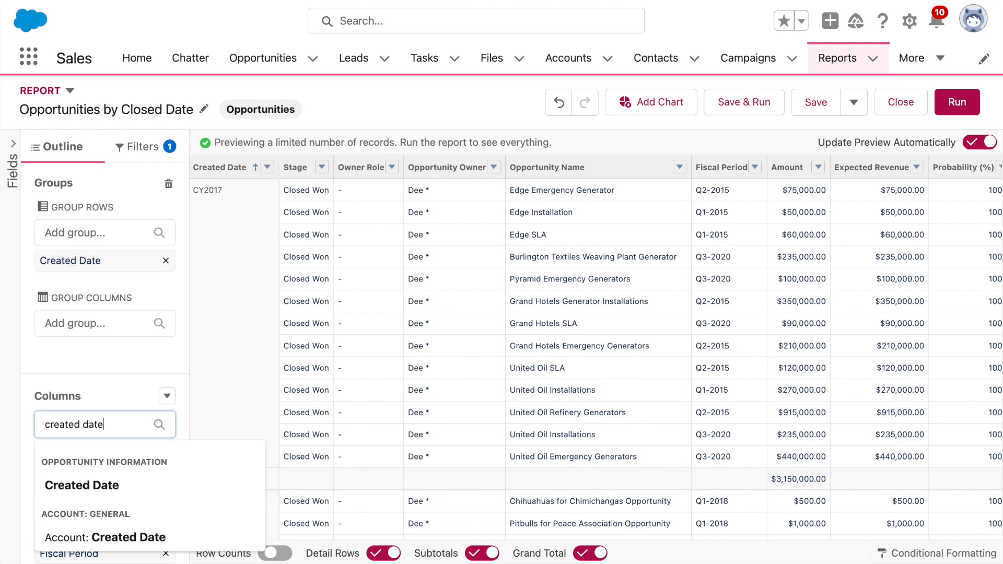
{"action": "left_click", "coordinate": [127, 485]}
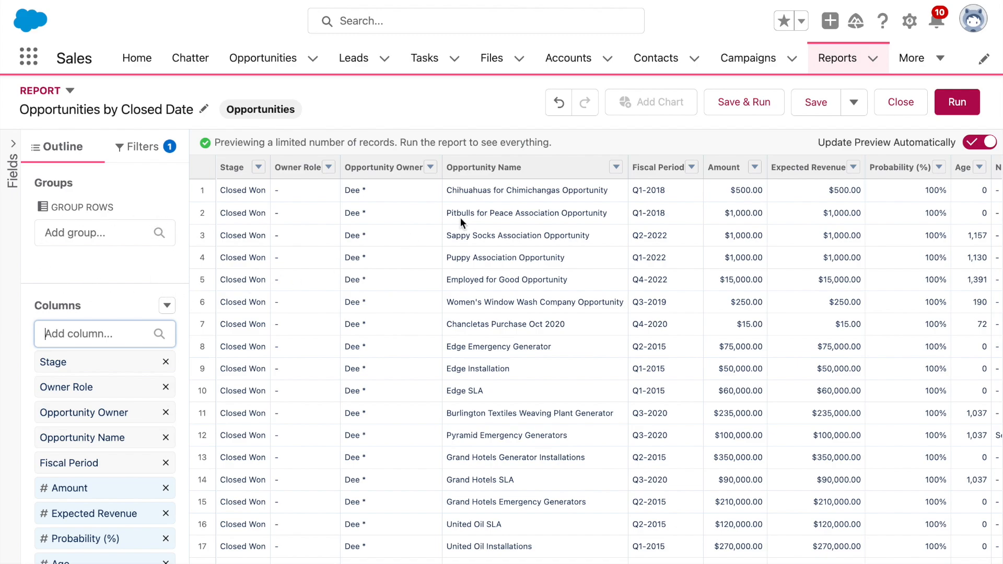
{"action": "left_click", "coordinate": [566, 114]}
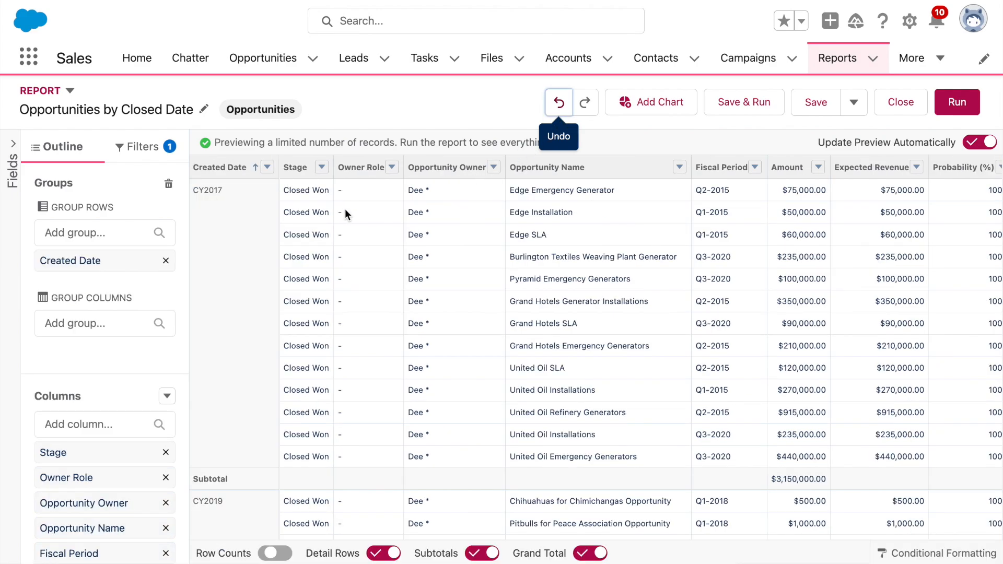
{"action": "left_click", "coordinate": [245, 281]}
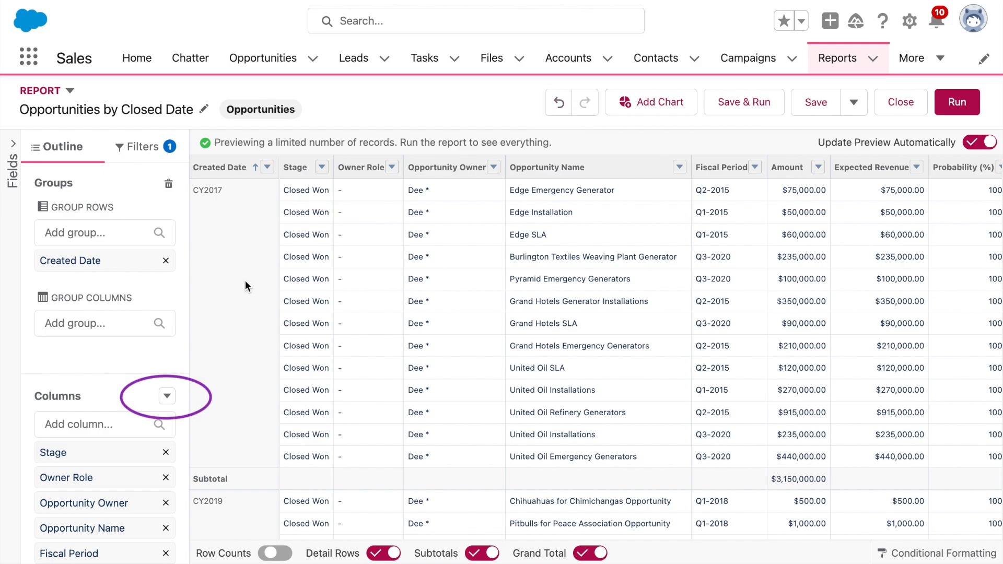
Step: Add a Date row-level formula column 'Created Date2' with formula CREATED_DATE, validated and applied
{"action": "left_click", "coordinate": [167, 401]}
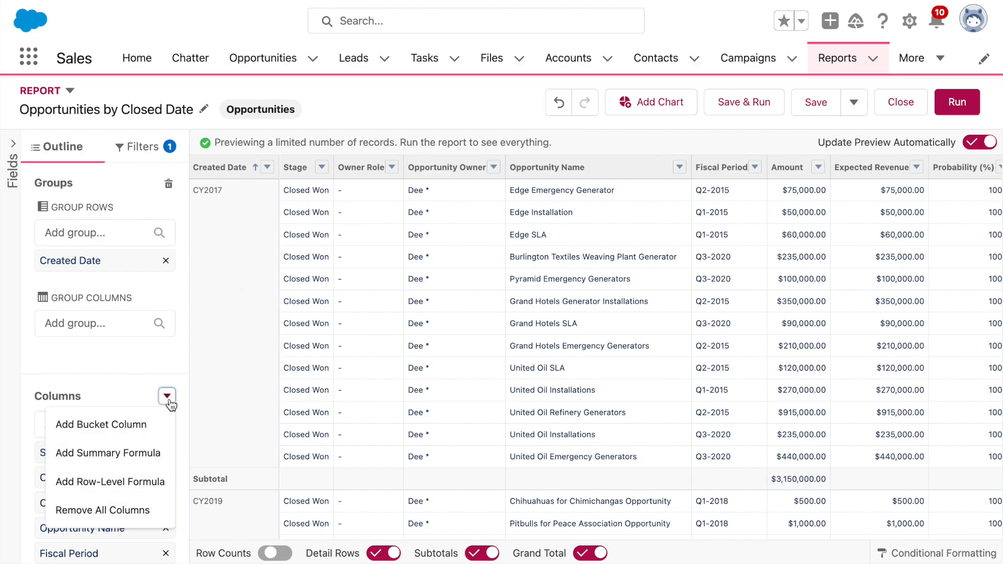
{"action": "left_click", "coordinate": [156, 488]}
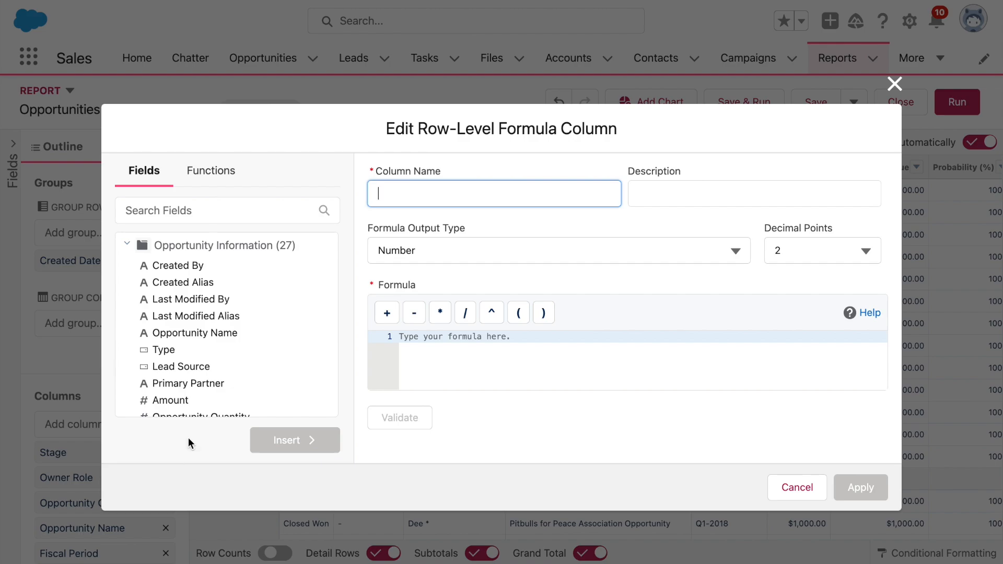
{"action": "type", "text": "Created Date2"}
{"action": "left_click", "coordinate": [481, 248]}
{"action": "left_click", "coordinate": [467, 312]}
{"action": "left_click", "coordinate": [446, 358]}
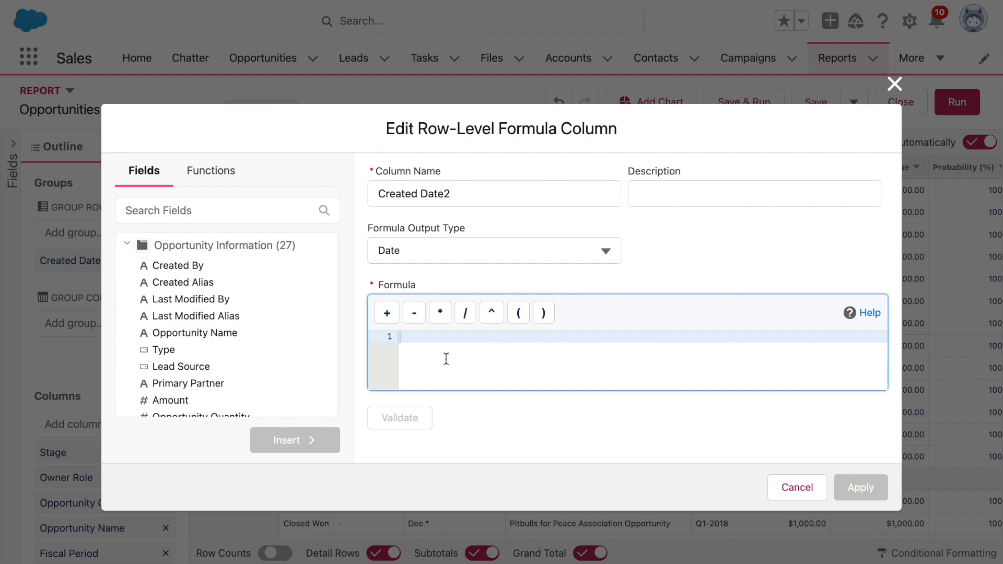
{"action": "type", "text": "created"}
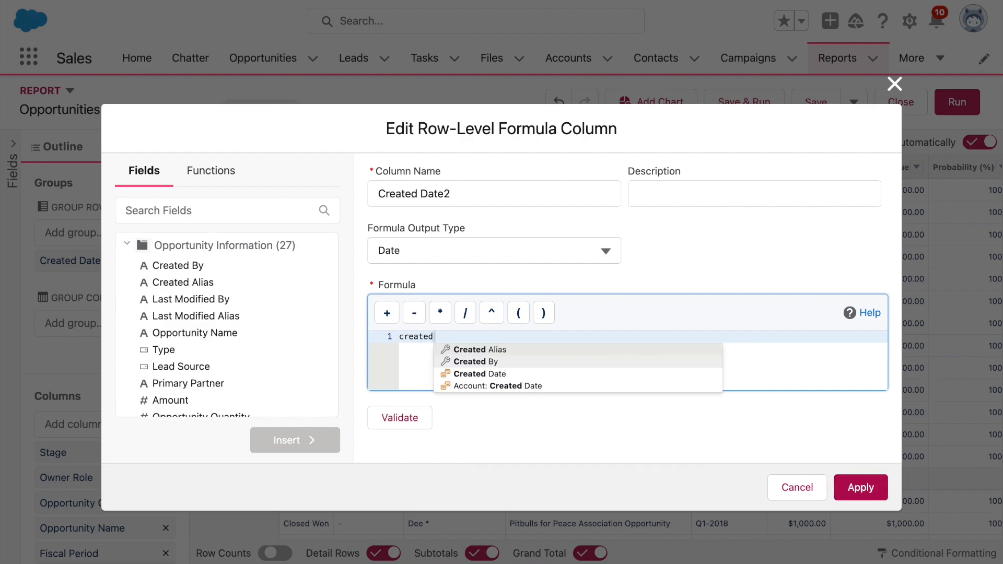
{"action": "left_click", "coordinate": [491, 375]}
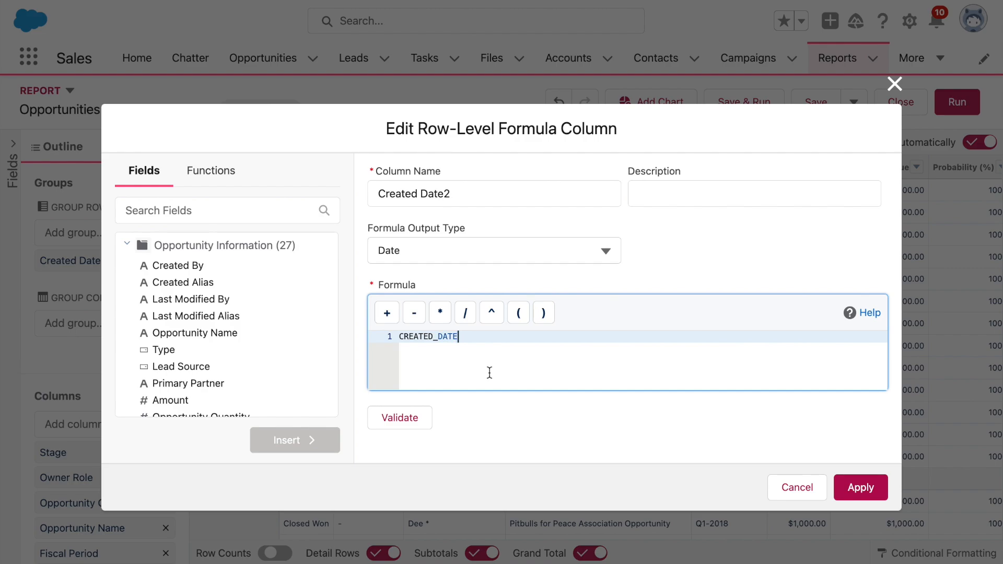
{"action": "left_click", "coordinate": [416, 424]}
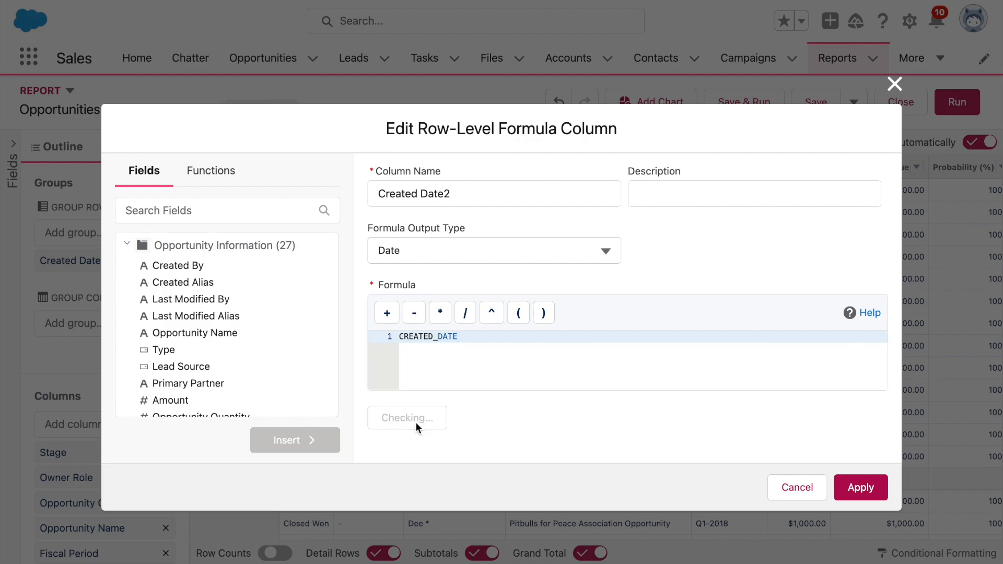
{"action": "left_click", "coordinate": [844, 491]}
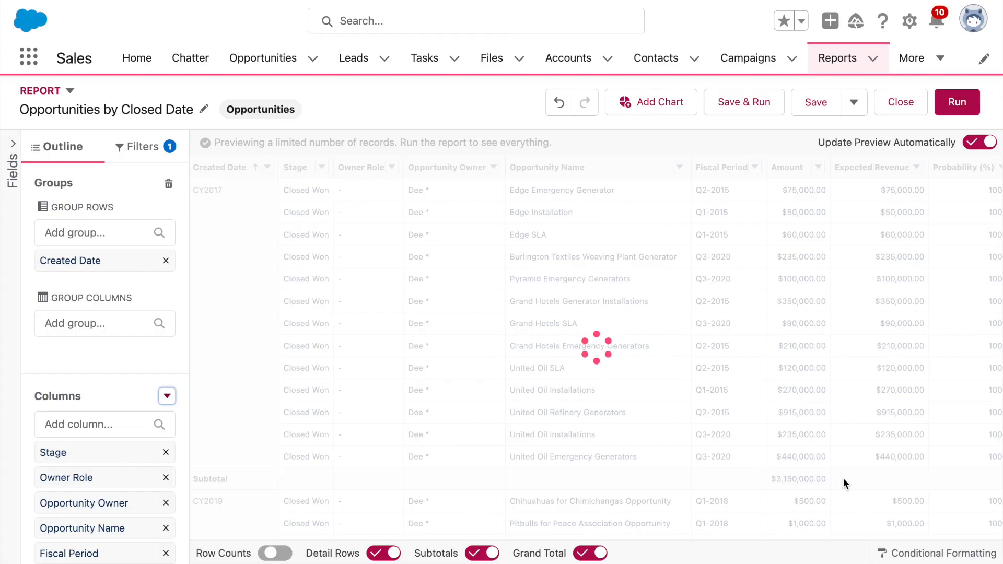
Step: Check the Created Date2 column in the preview, then save and run the report
{"action": "scroll", "coordinate": [754, 377], "scroll_direction": "right", "scroll_amount": 5}
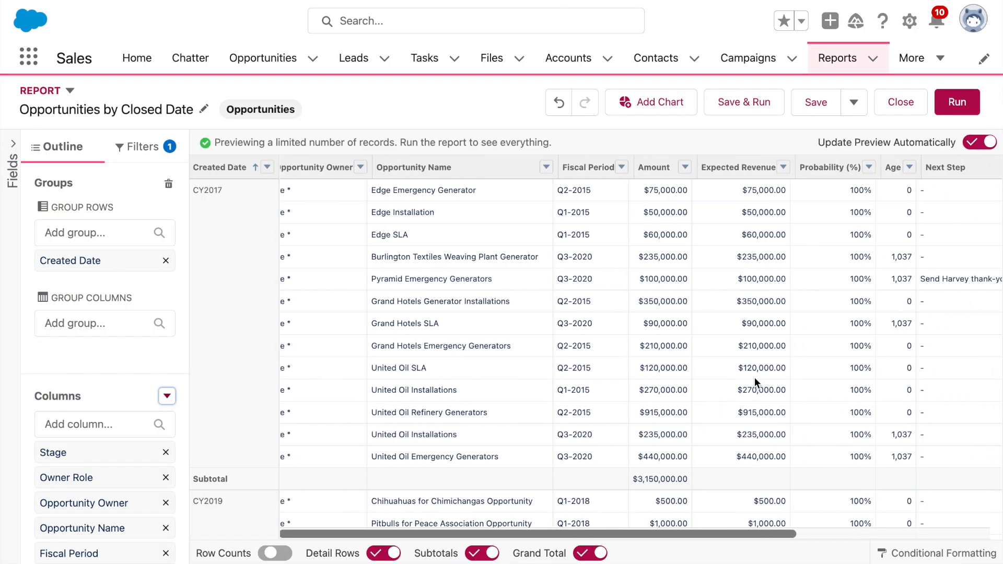
{"action": "scroll", "coordinate": [754, 381], "scroll_direction": "right", "scroll_amount": 5}
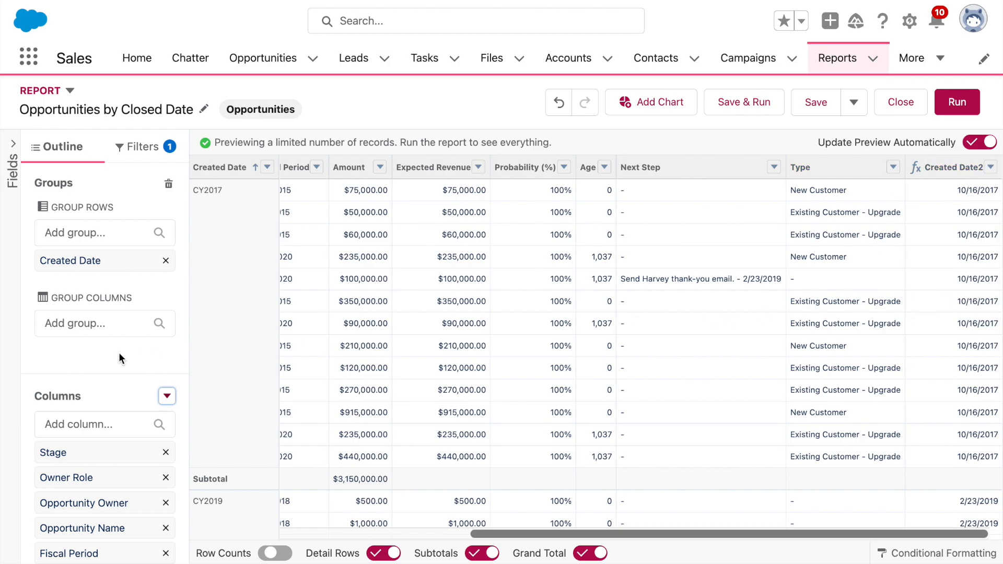
{"action": "left_click", "coordinate": [743, 104]}
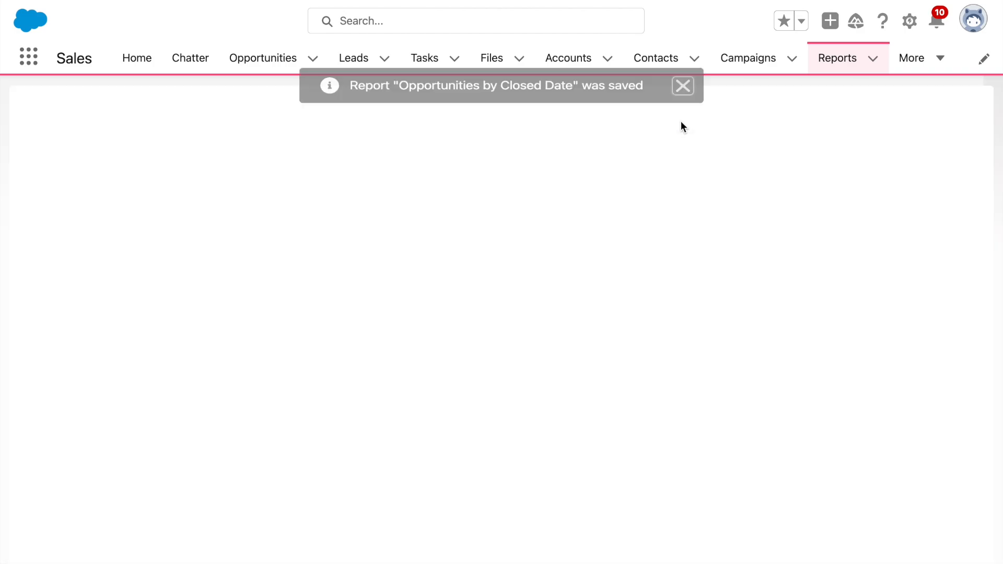
{"action": "left_click", "coordinate": [682, 90]}
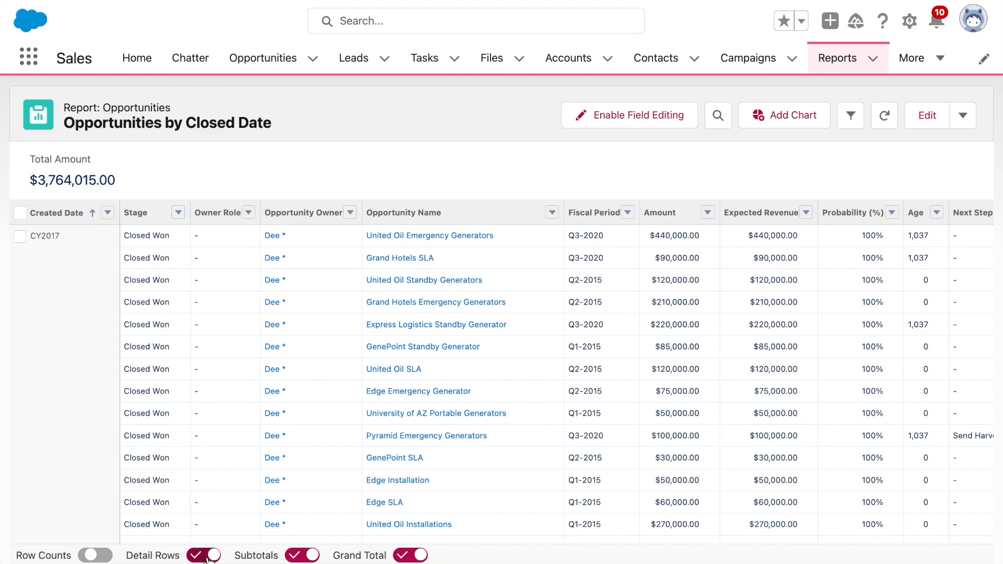
Step: Scroll the run report to review Created Date2 values and the $3,764,015.00 total
{"action": "scroll", "coordinate": [303, 469], "scroll_direction": "right", "scroll_amount": 7}
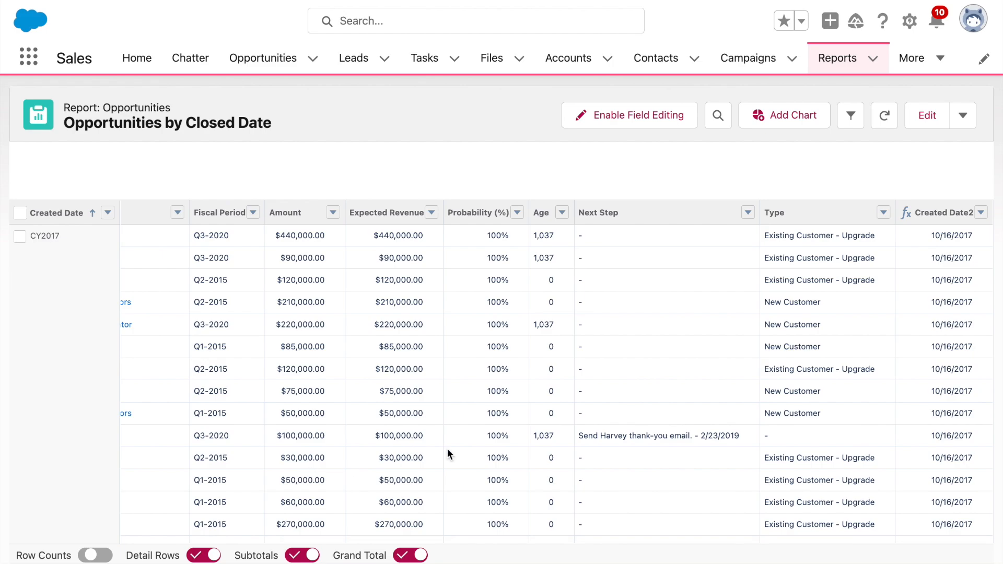
{"action": "scroll", "coordinate": [873, 369], "scroll_direction": "down", "scroll_amount": 10}
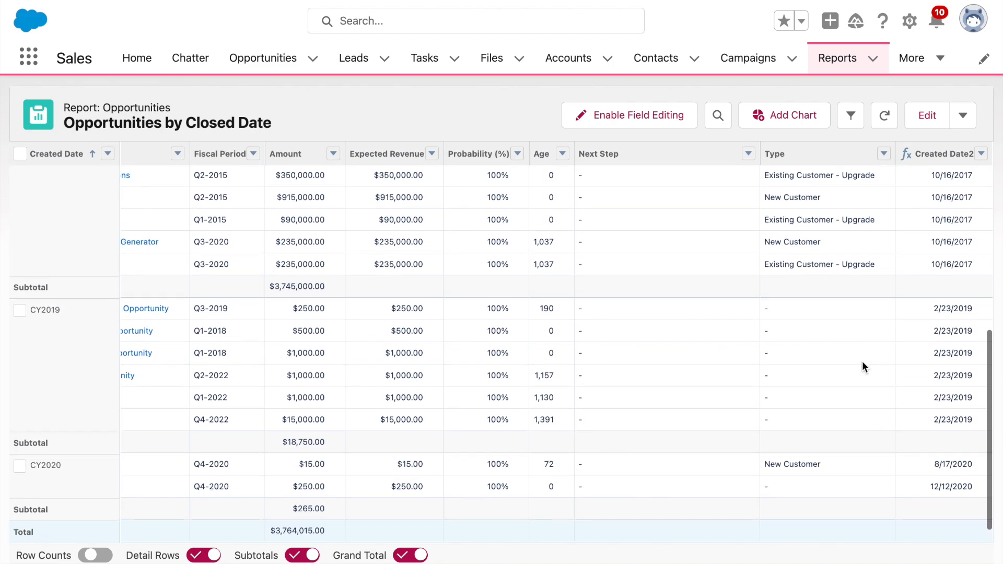